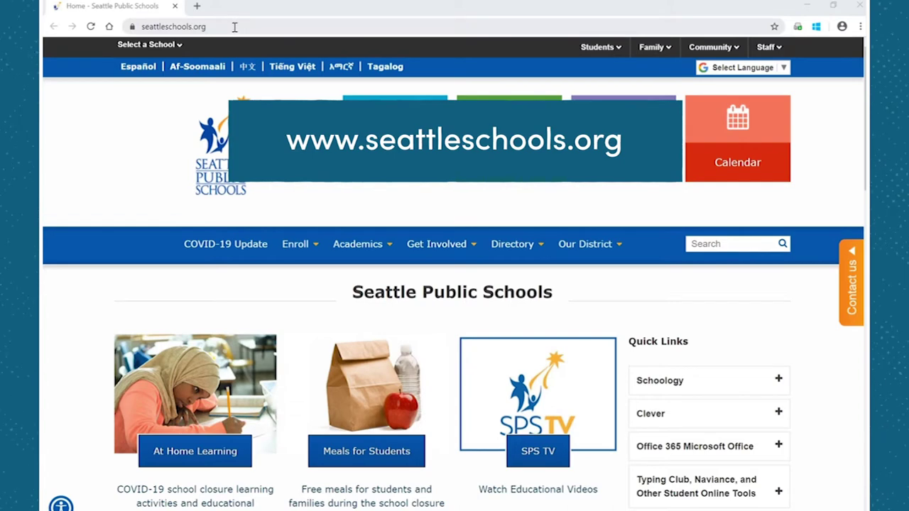
# Step: Open the Student Family Portals page and scroll down to the tool boxes, including The Source
pyautogui.moveTo(257, 69)
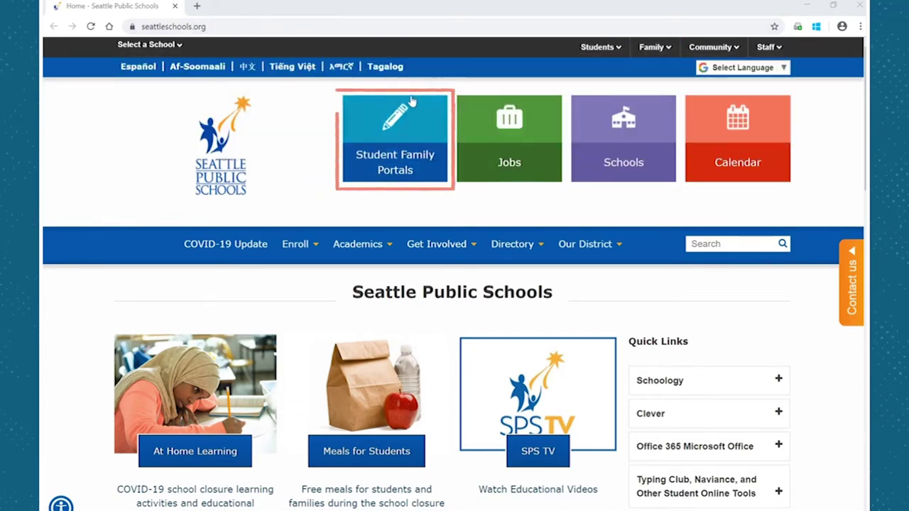
pyautogui.click(409, 162)
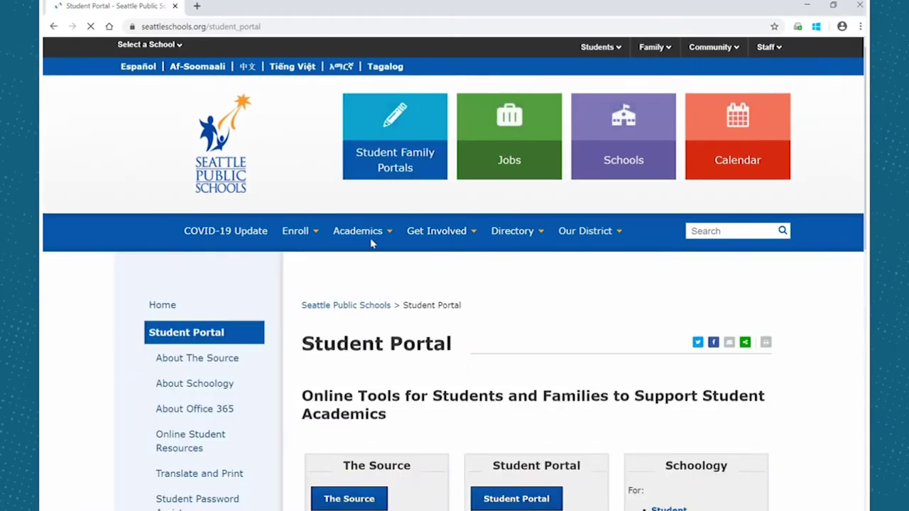
pyautogui.moveTo(362, 243)
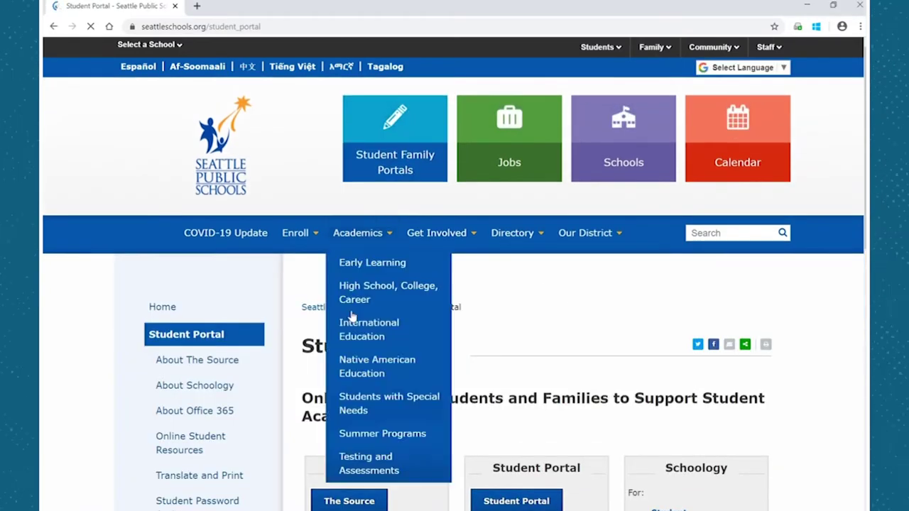
pyautogui.scroll(-1, 516, 328)
pyautogui.scroll(-1, 517, 329)
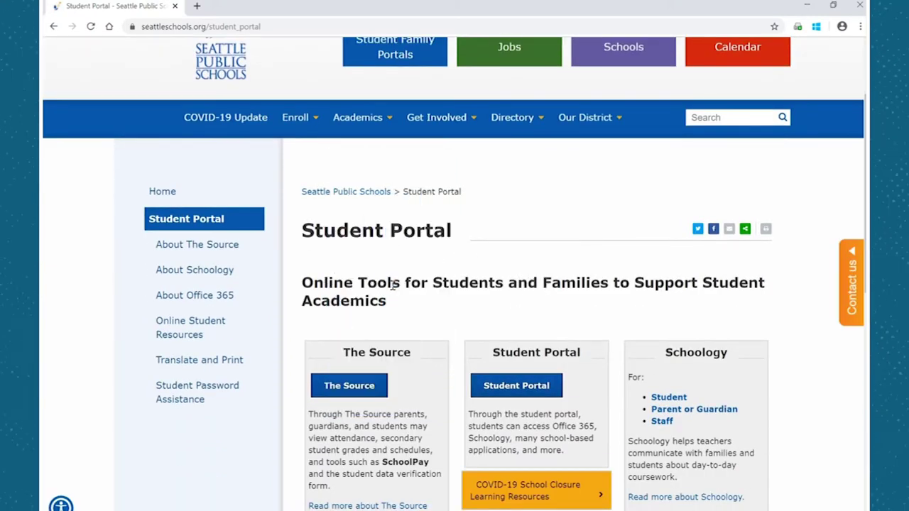
pyautogui.scroll(-1, 392, 284)
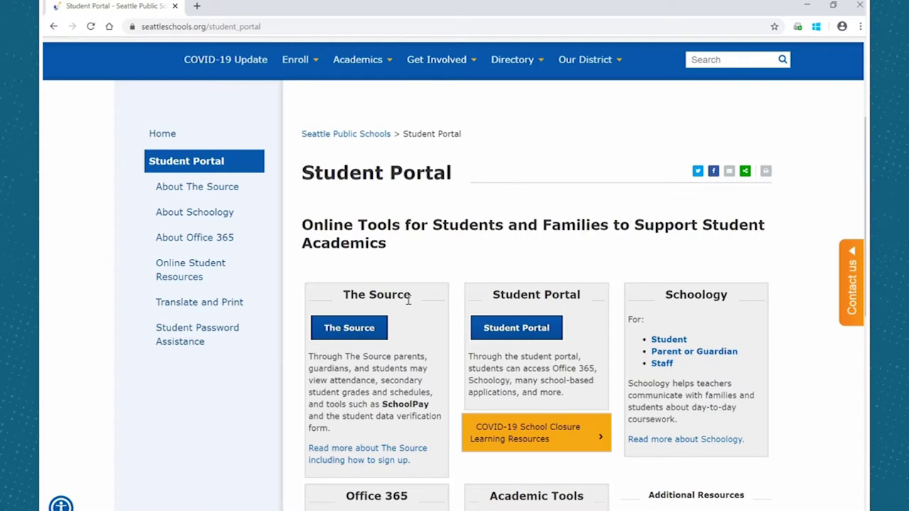
# Step: Go to The Source sign-in page from the Student Portal
pyautogui.click(336, 332)
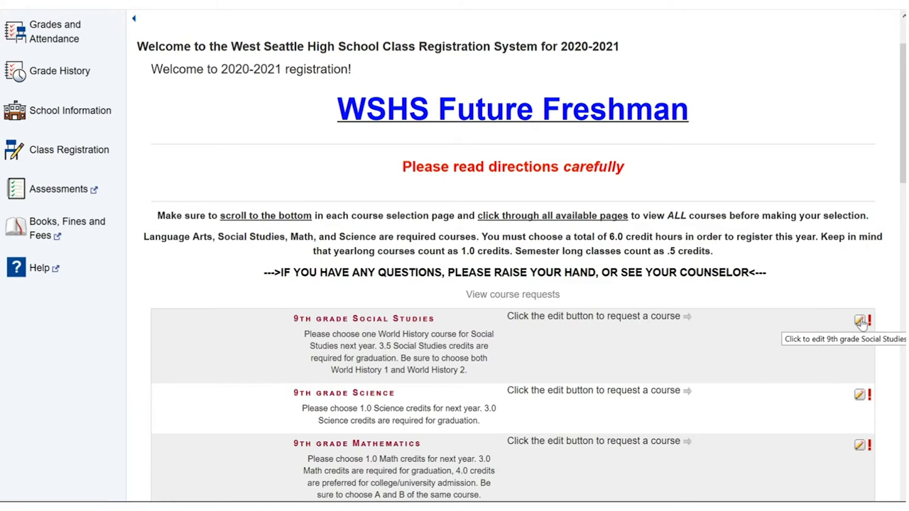
pyautogui.click(859, 321)
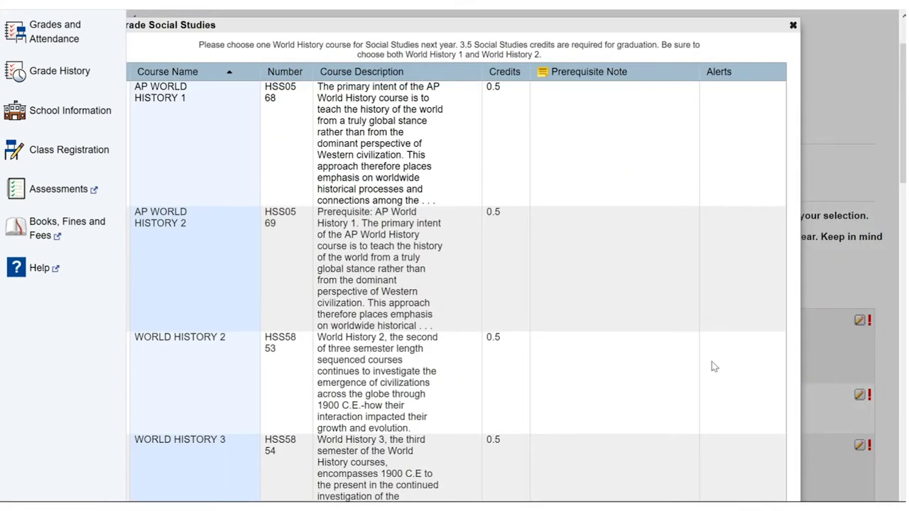
pyautogui.scroll(1, 705, 265)
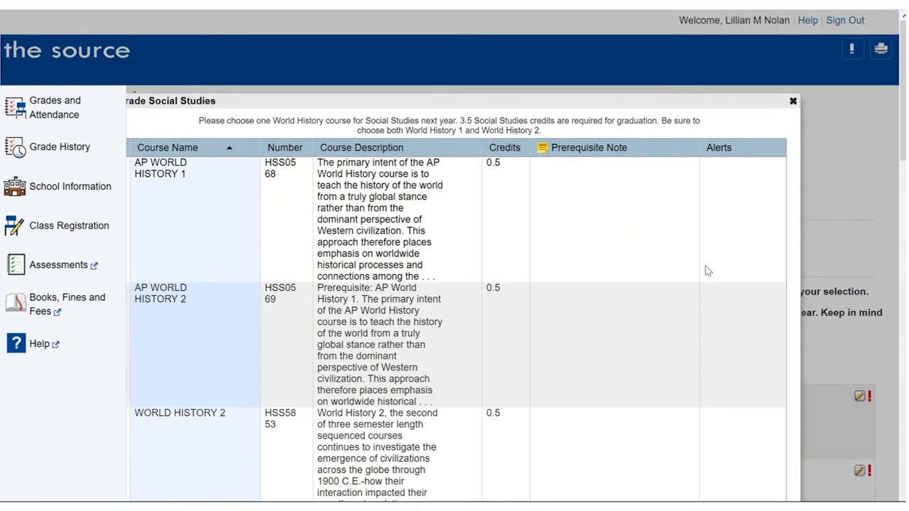
pyautogui.click(793, 103)
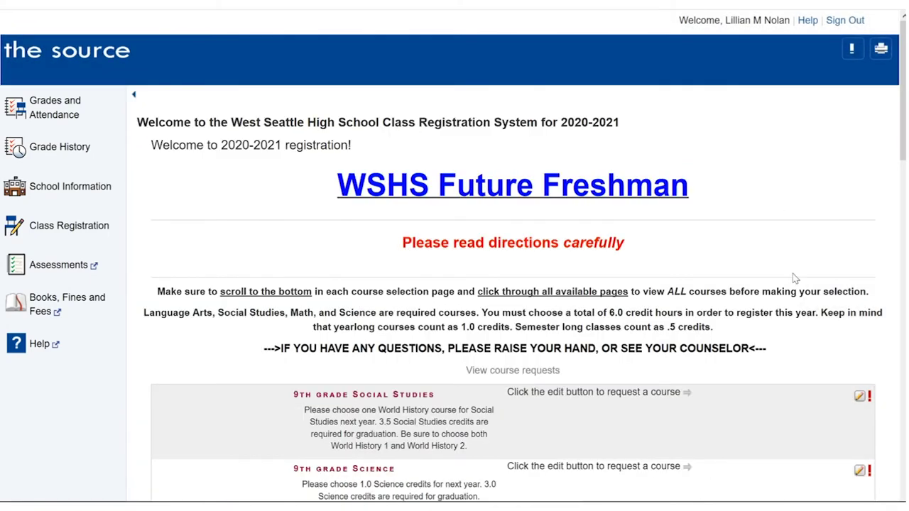
pyautogui.scroll(-1, 792, 288)
pyautogui.scroll(-1, 791, 288)
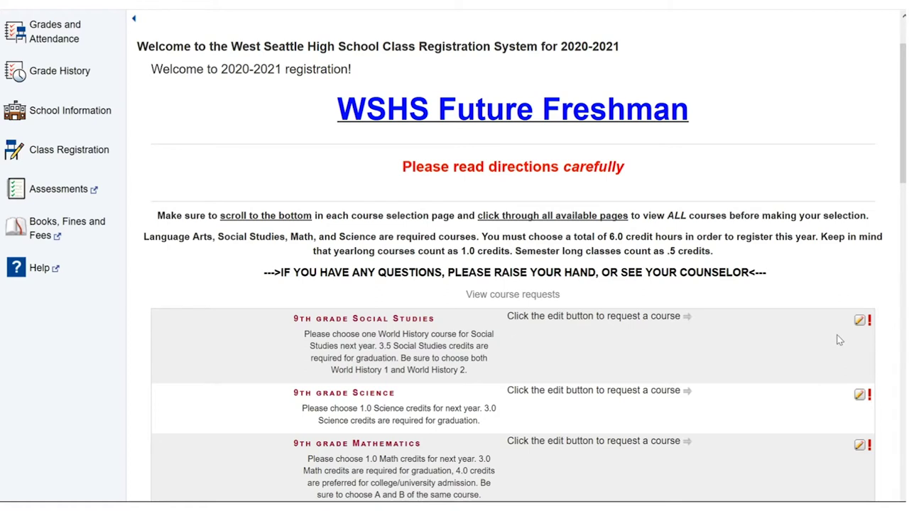
pyautogui.scroll(-5, 837, 339)
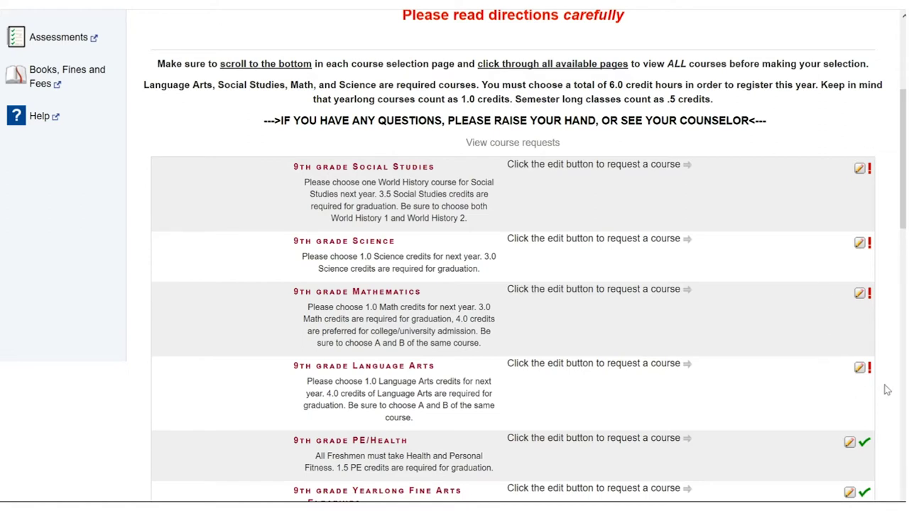
pyautogui.scroll(-1, 886, 390)
pyautogui.scroll(-1, 887, 390)
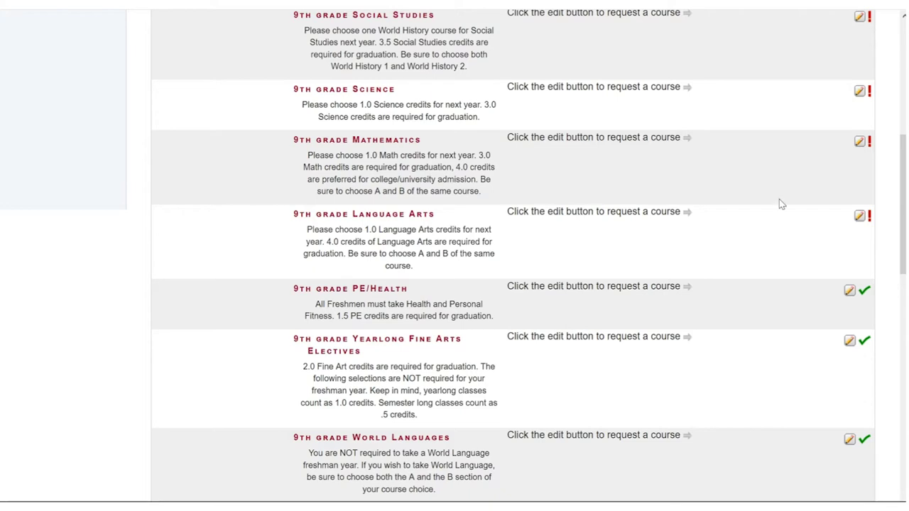
pyautogui.scroll(1, 684, 315)
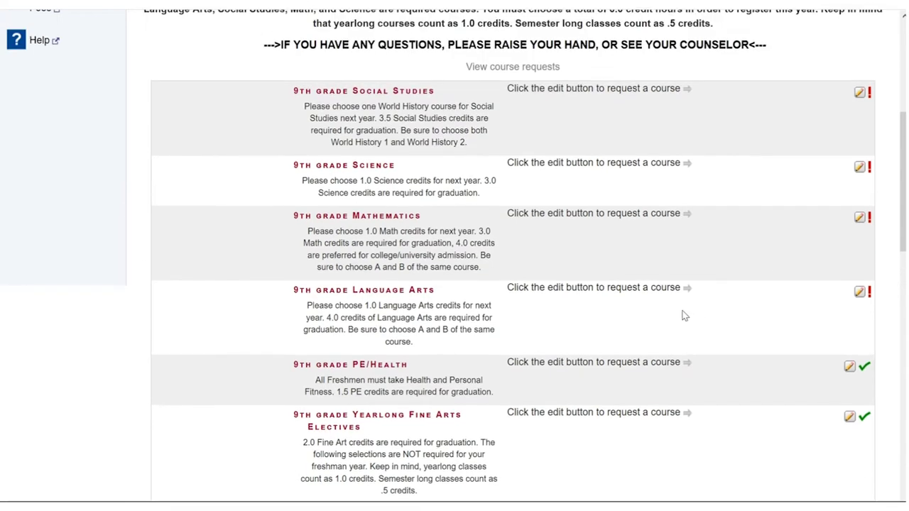
pyautogui.scroll(1, 684, 315)
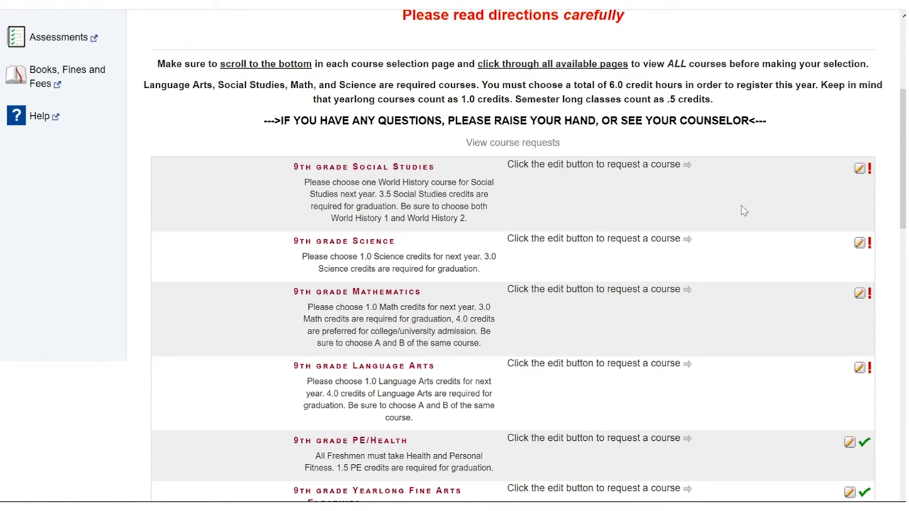
pyautogui.scroll(-7, 682, 360)
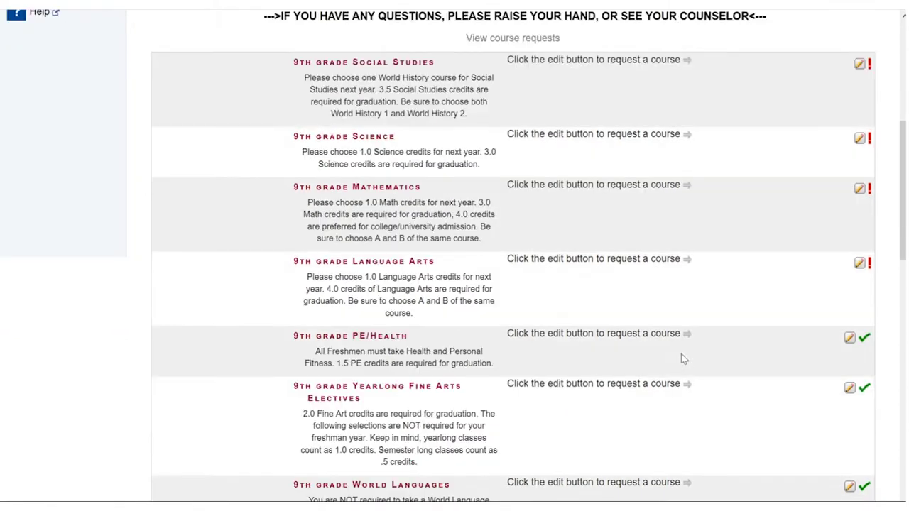
pyautogui.scroll(-5, 682, 359)
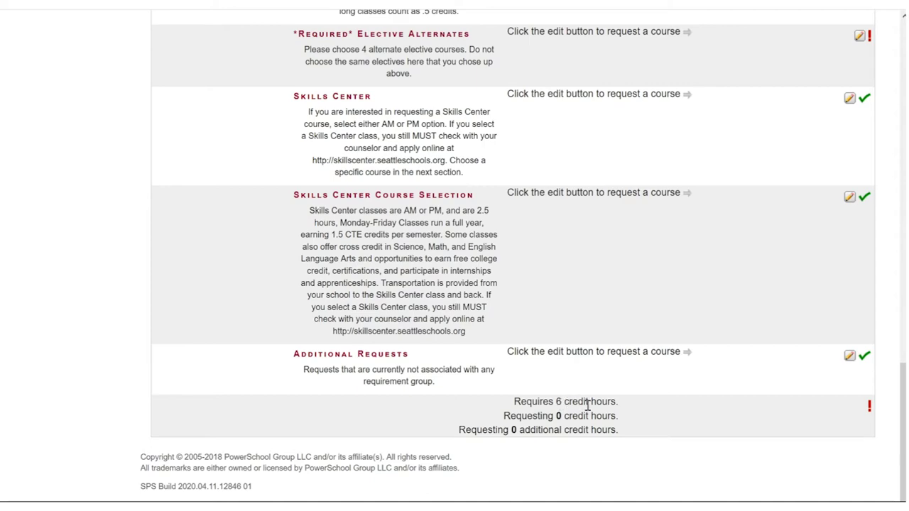
pyautogui.scroll(10, 740, 430)
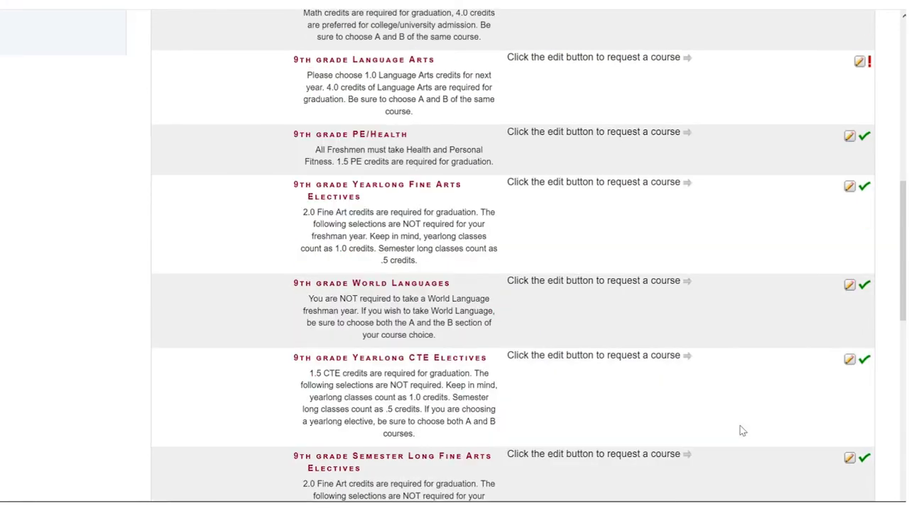
pyautogui.scroll(10, 741, 430)
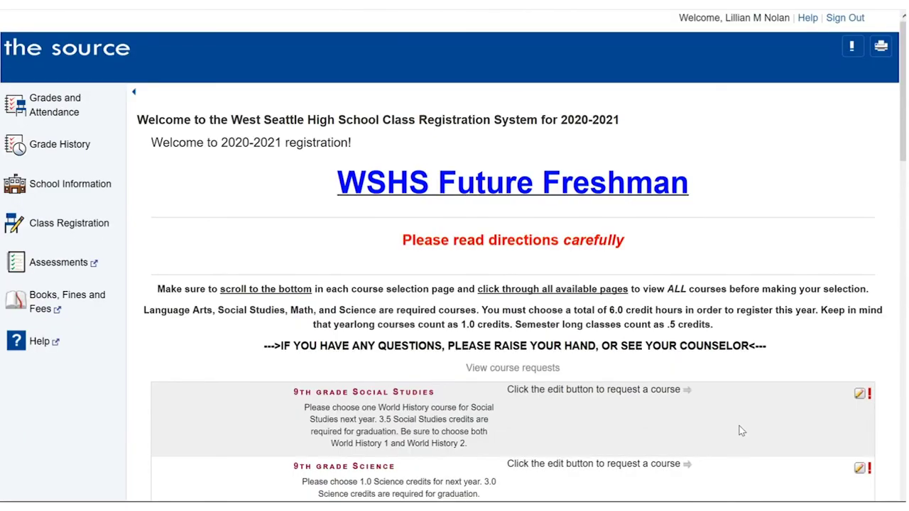
pyautogui.scroll(-1, 741, 430)
# Step: Request World History 1 and World History 2 under 9th grade Social Studies
pyautogui.scroll(-2, 625, 92)
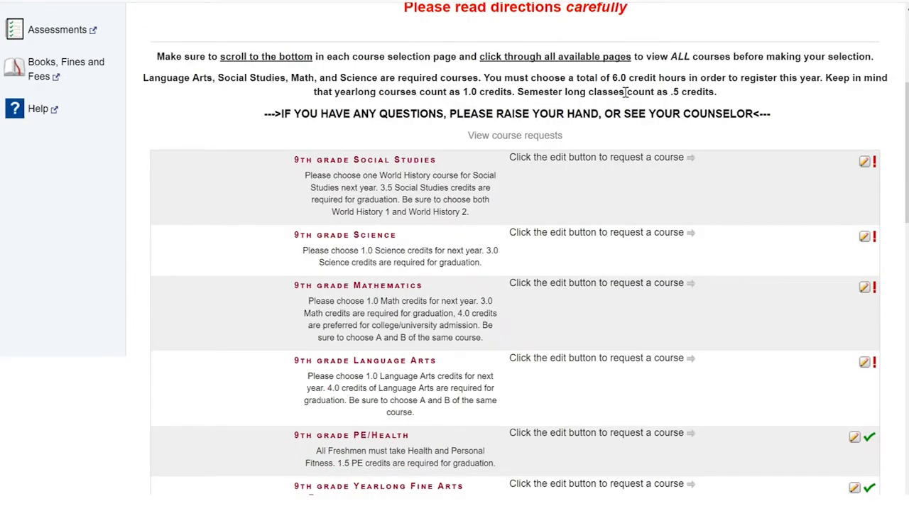
pyautogui.click(864, 162)
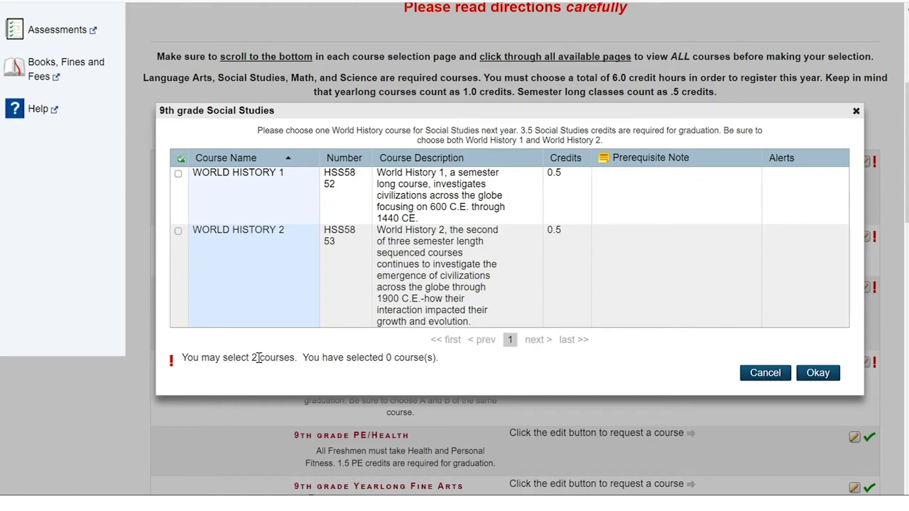
pyautogui.click(290, 215)
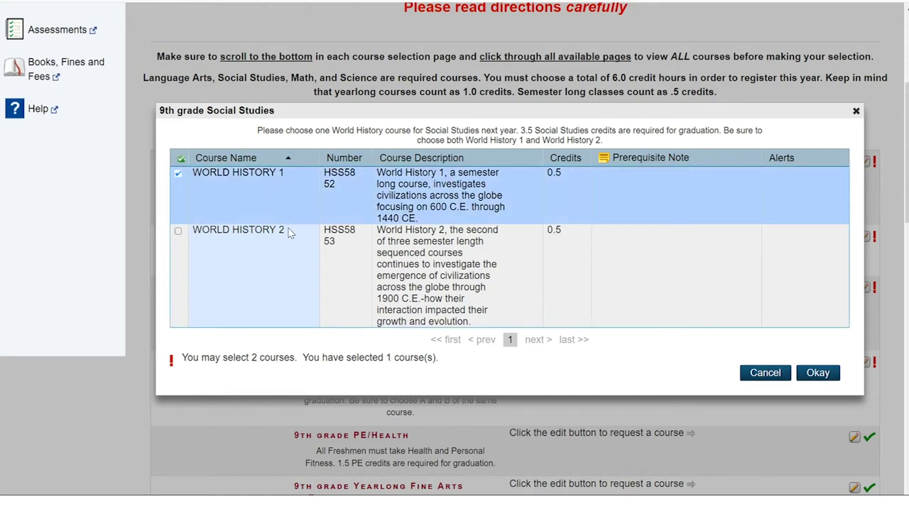
pyautogui.click(286, 247)
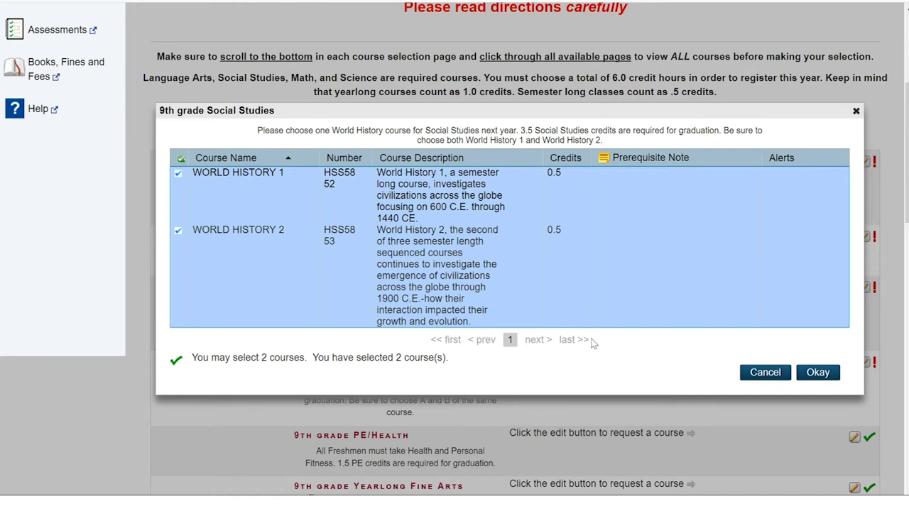
pyautogui.click(818, 373)
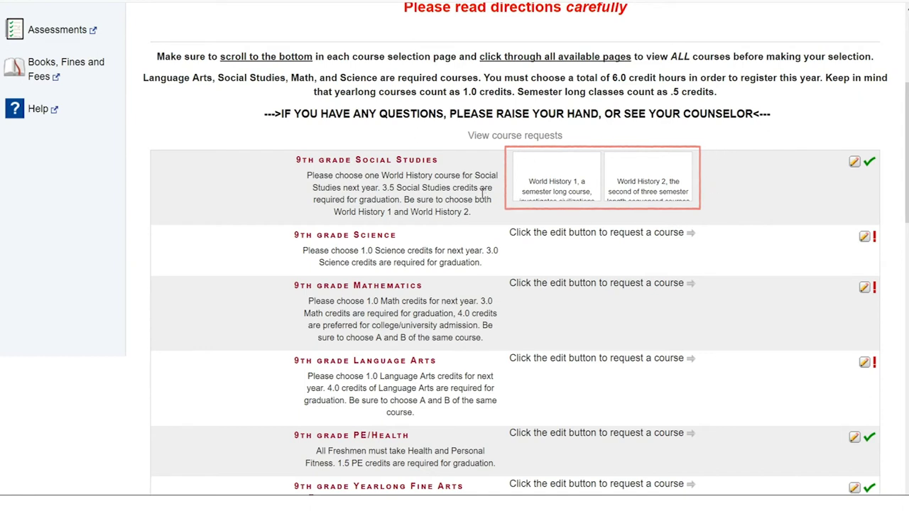
# Step: Scroll through the Science, Mathematics and Language Arts requests and briefly highlight the 9th grade PE/Health heading
pyautogui.moveTo(871, 166)
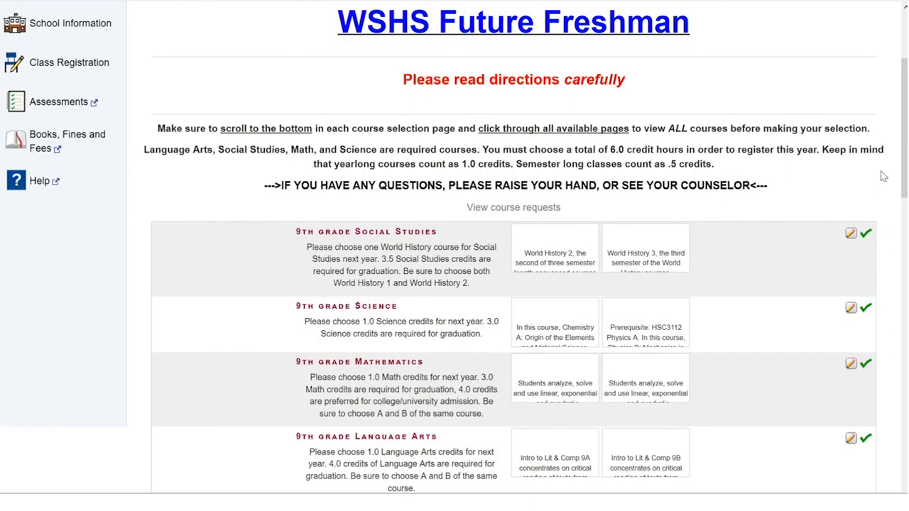
pyautogui.scroll(-1, 882, 176)
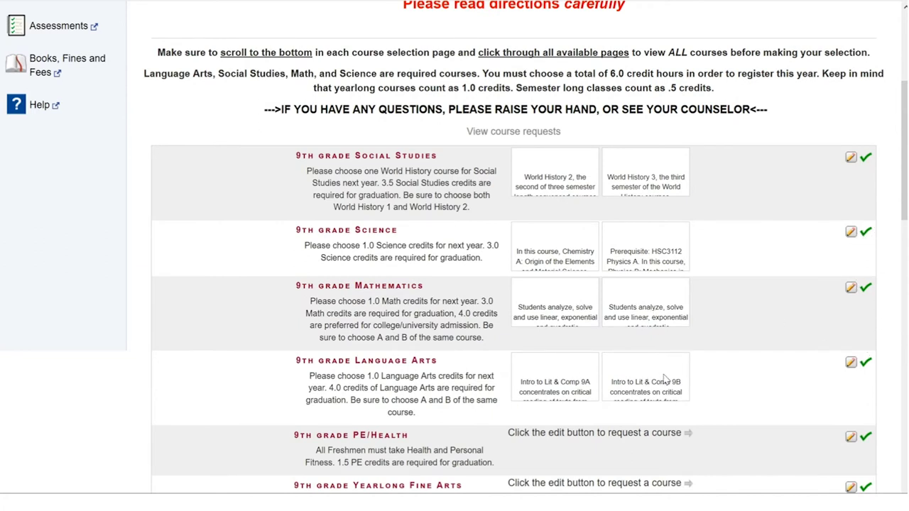
pyautogui.scroll(-8, 665, 379)
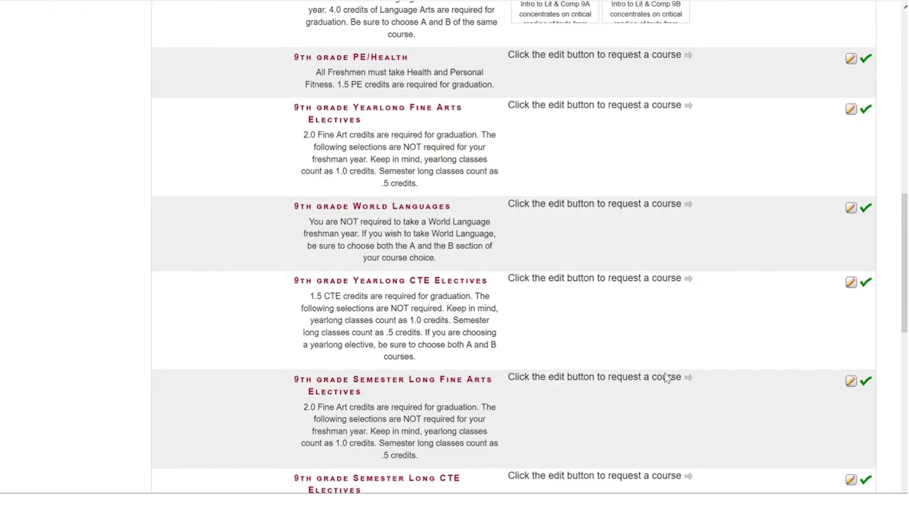
pyautogui.scroll(-4, 665, 377)
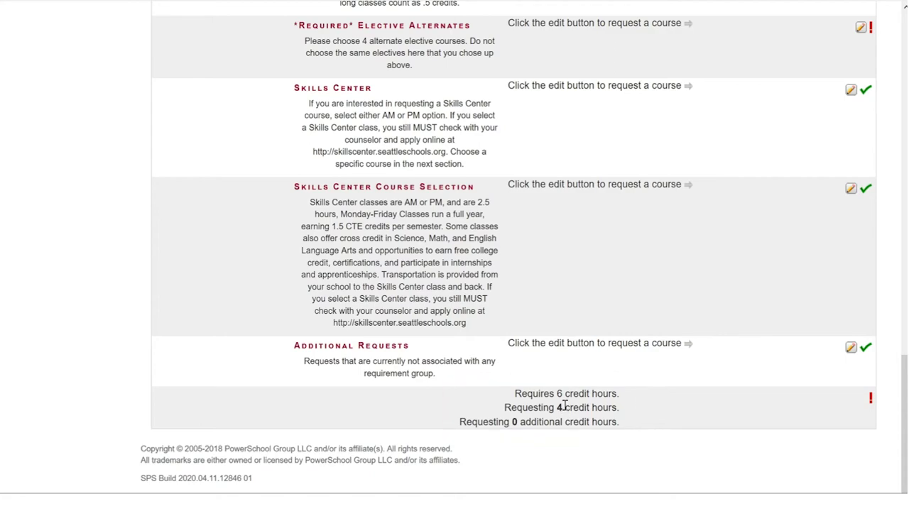
pyautogui.scroll(11, 564, 405)
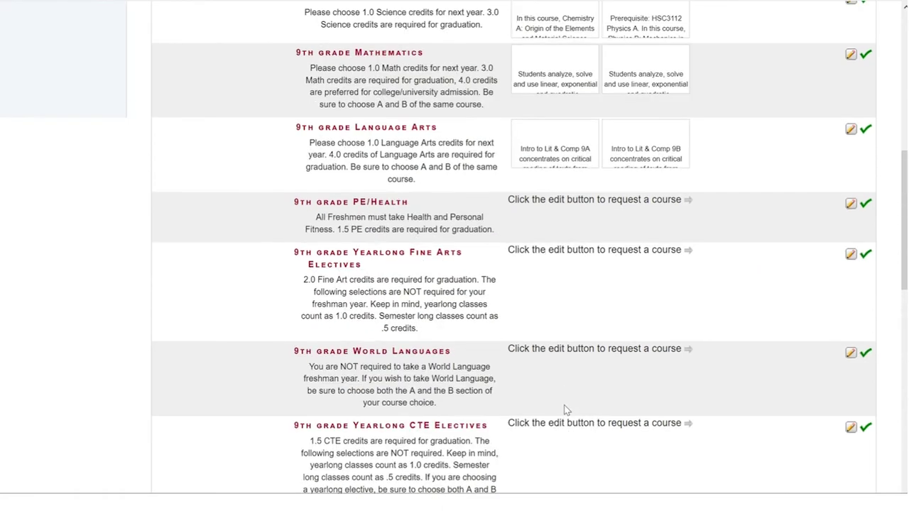
pyautogui.scroll(1, 564, 406)
pyautogui.scroll(-1, 561, 405)
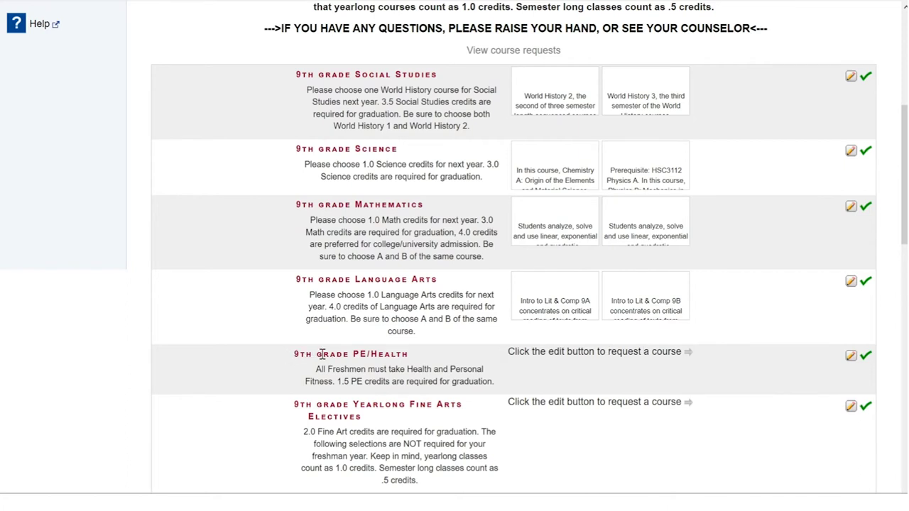
pyautogui.moveTo(292, 355); pyautogui.dragTo(427, 365)
pyautogui.click(465, 366)
# Step: Request HEALTH EDUCATION HS and PERSONAL FITNESS for 9th grade PE/Health
pyautogui.click(854, 359)
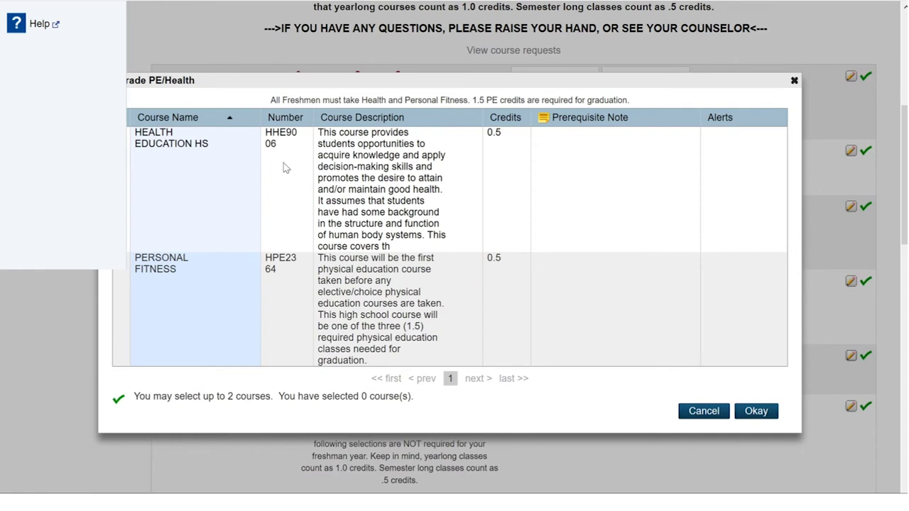
pyautogui.click(203, 190)
pyautogui.click(245, 294)
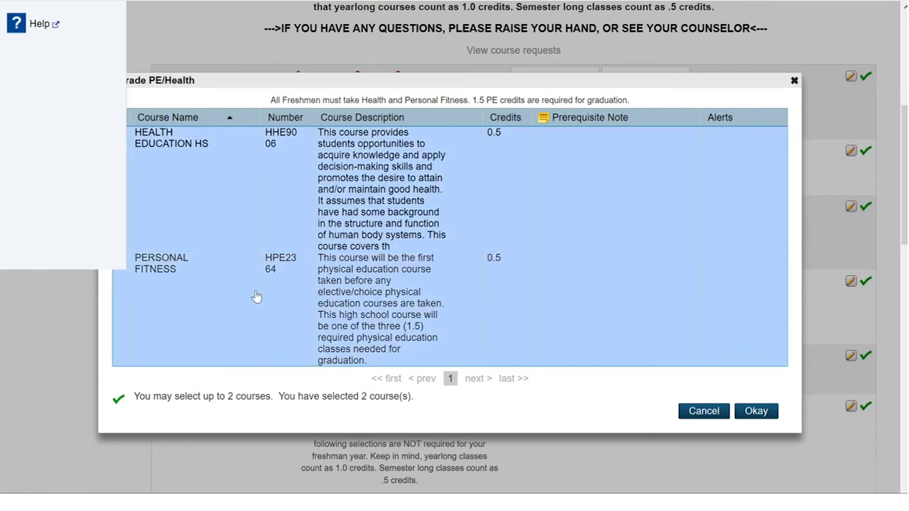
pyautogui.click(761, 417)
pyautogui.scroll(-2, 645, 385)
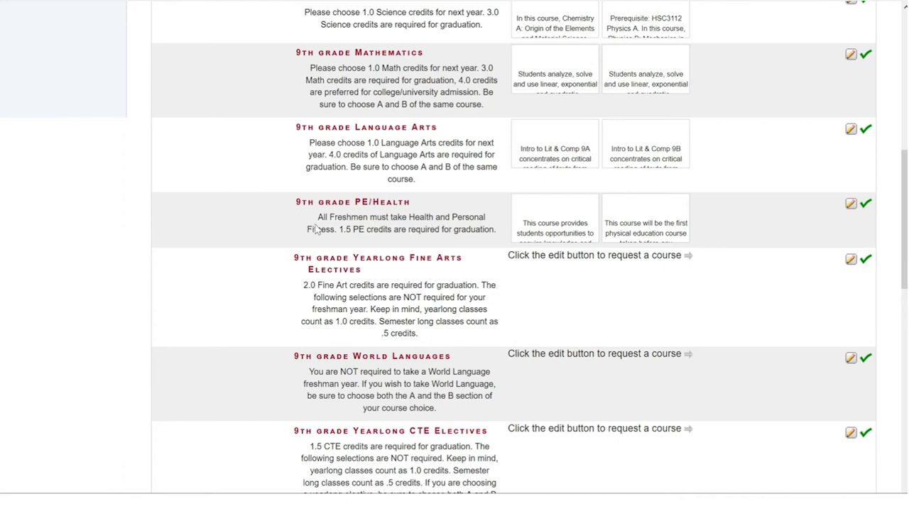
# Step: Confirm 5 of 6 credit hours are requested, then bring up the 9th grade World Languages courses
pyautogui.scroll(-8, 724, 306)
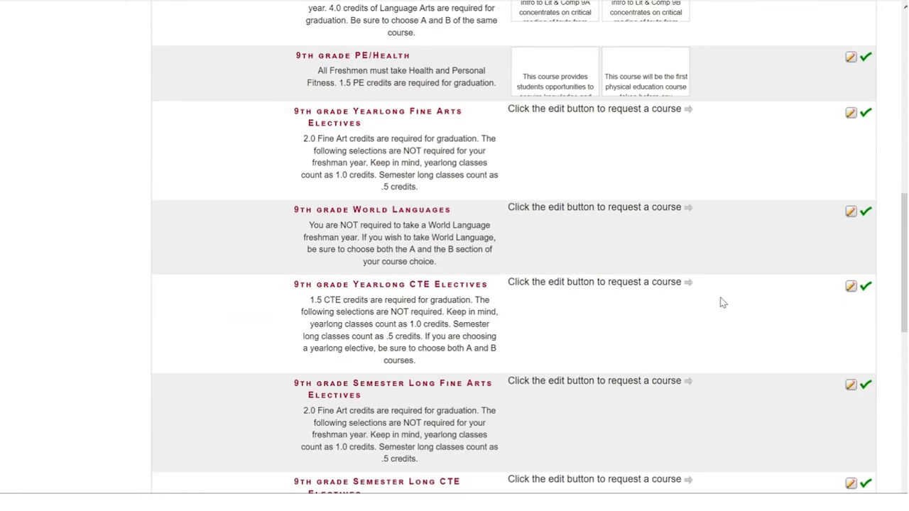
pyautogui.scroll(-2, 720, 301)
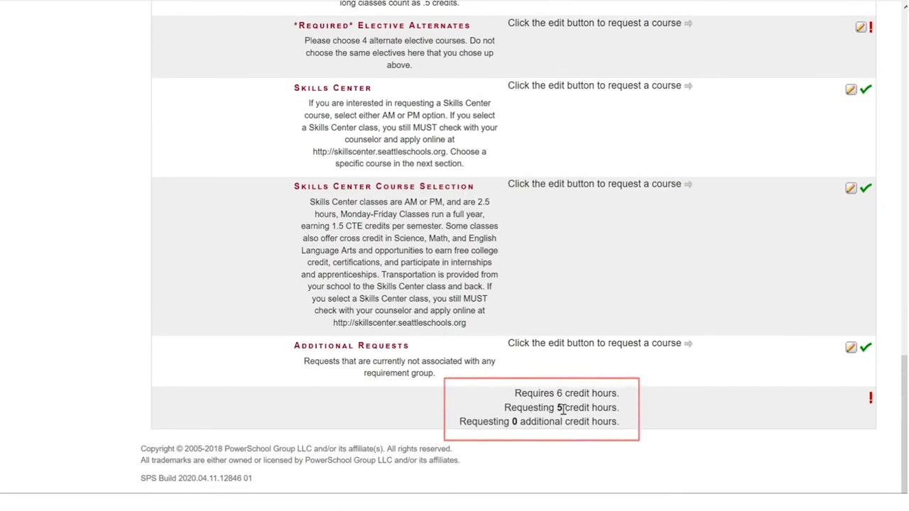
pyautogui.scroll(5, 562, 408)
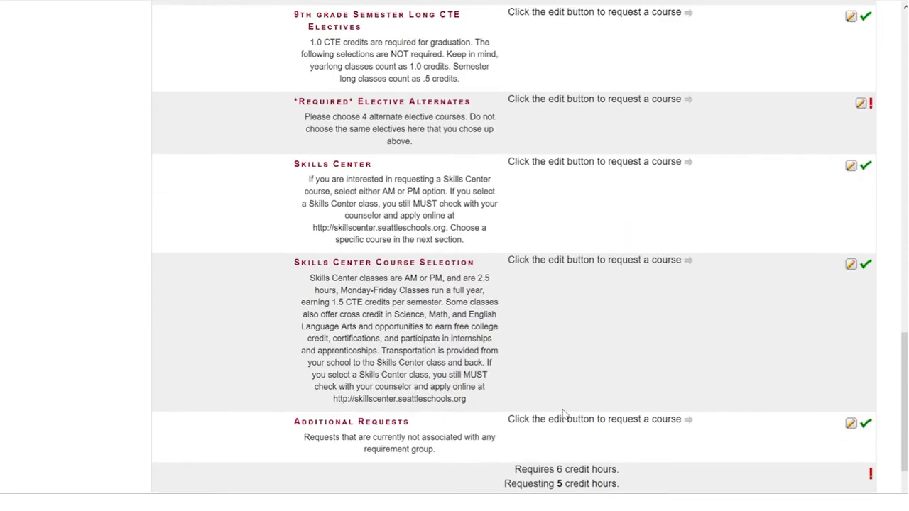
pyautogui.scroll(2, 562, 414)
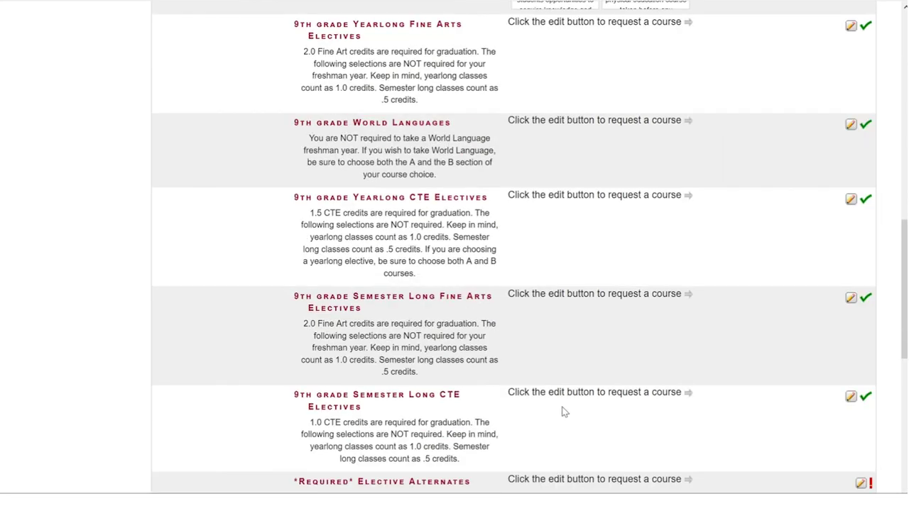
pyautogui.scroll(-1, 563, 410)
pyautogui.click(850, 125)
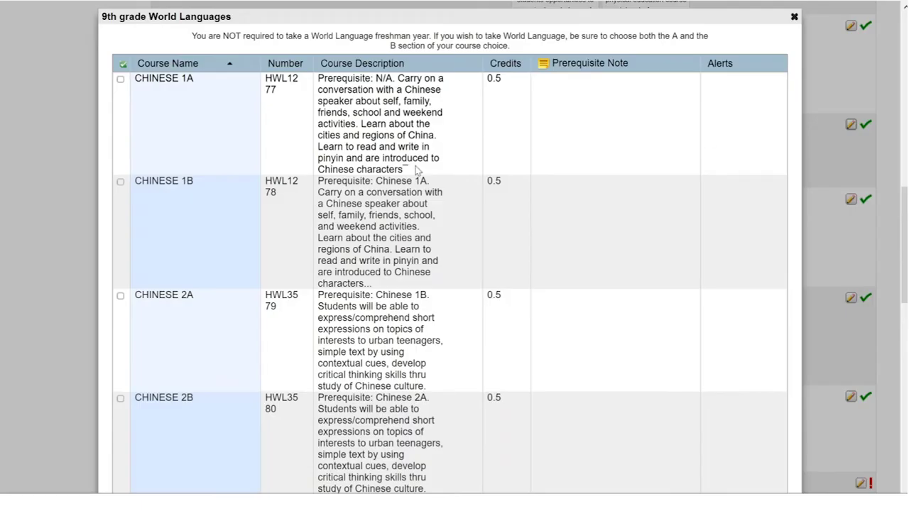
# Step: Request CHINESE 2A and CHINESE 2B for 9th grade World Languages
pyautogui.scroll(-1, 279, 355)
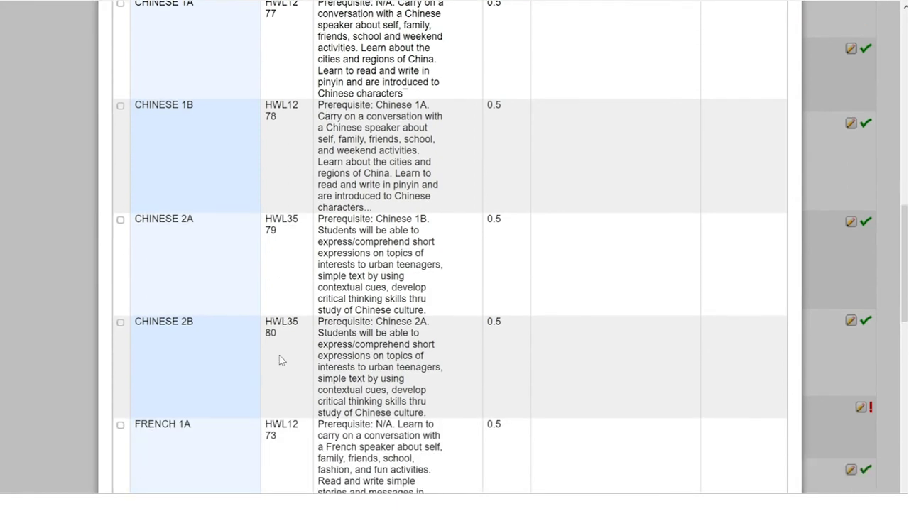
pyautogui.click(179, 236)
pyautogui.click(168, 333)
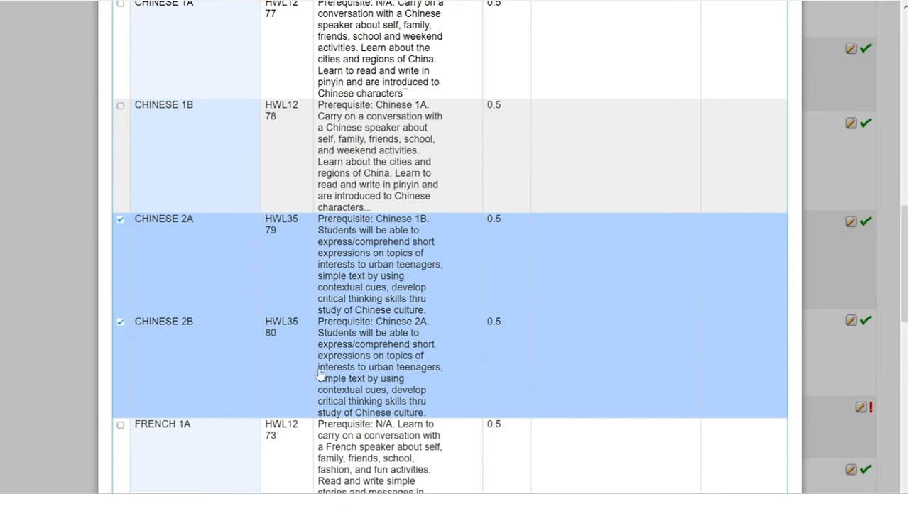
pyautogui.scroll(-3, 765, 403)
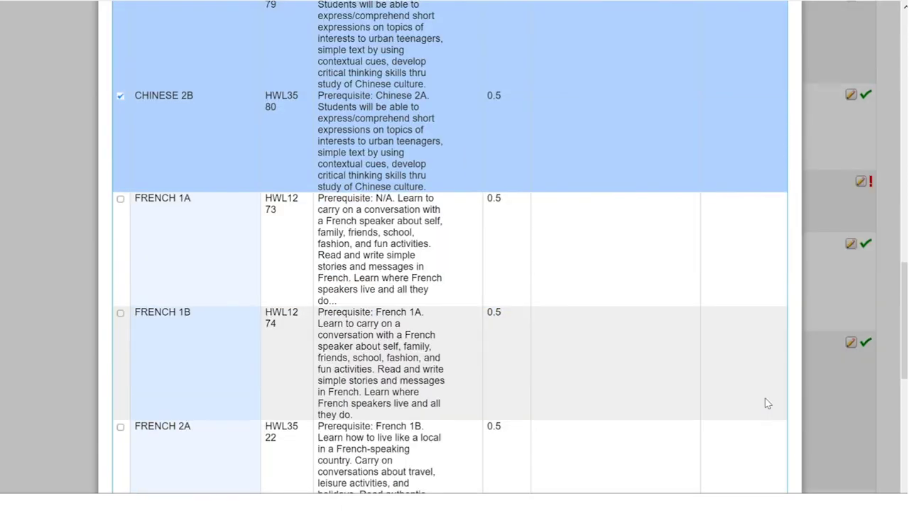
pyautogui.scroll(-6, 765, 403)
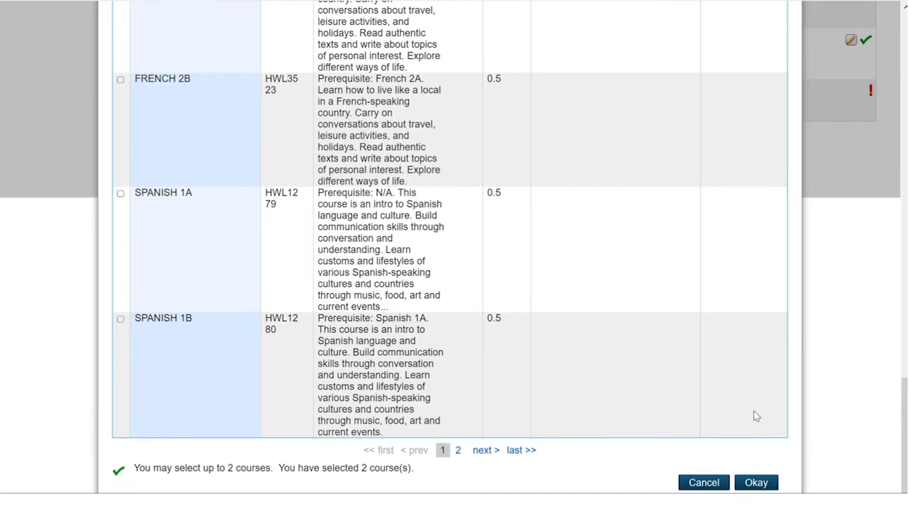
pyautogui.click(758, 485)
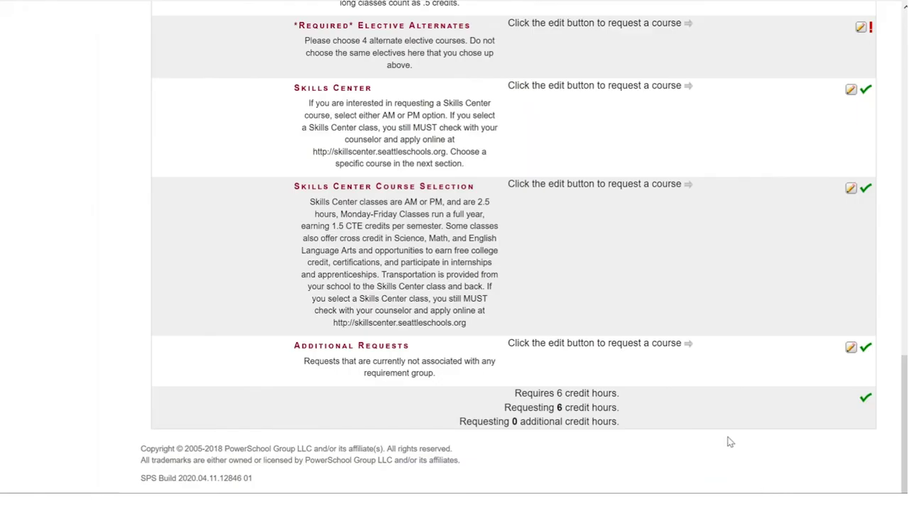
# Step: Scroll back to the *Required* Elective Alternates row and bring up its course list
pyautogui.scroll(3, 728, 440)
pyautogui.scroll(3, 729, 441)
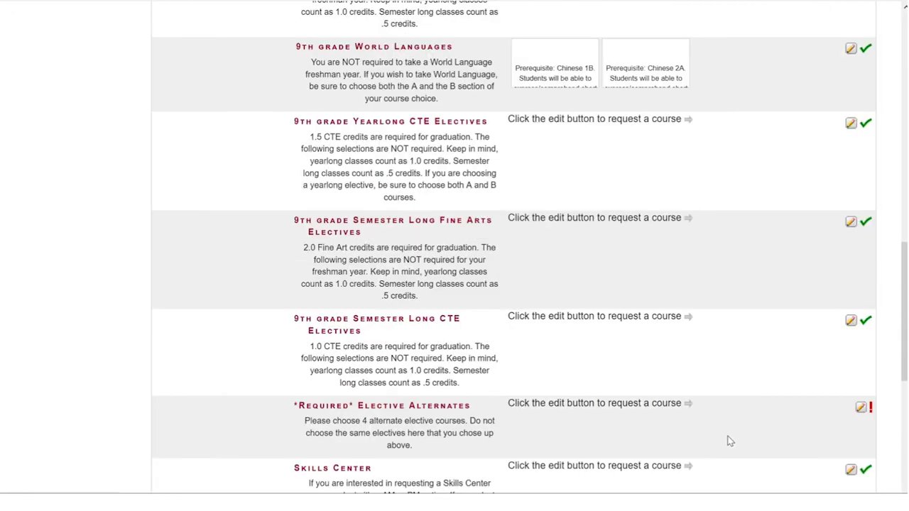
pyautogui.scroll(-5, 728, 440)
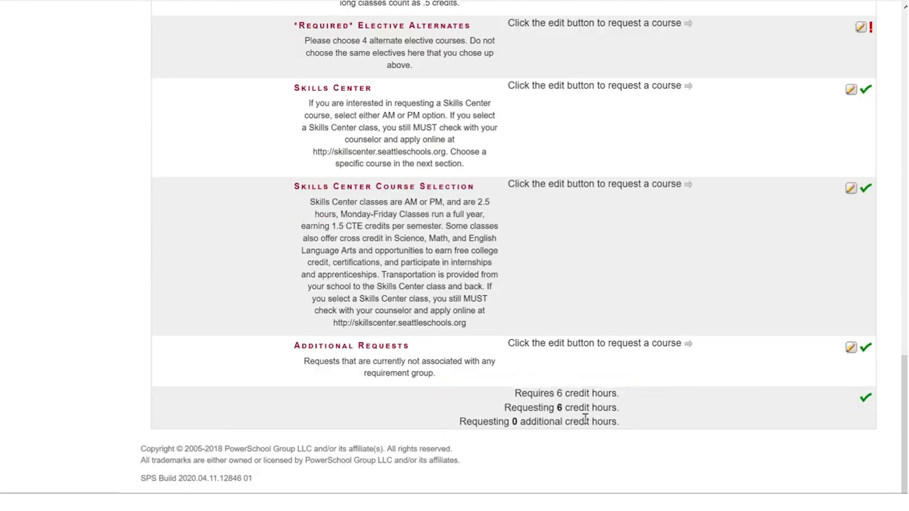
pyautogui.scroll(1, 584, 419)
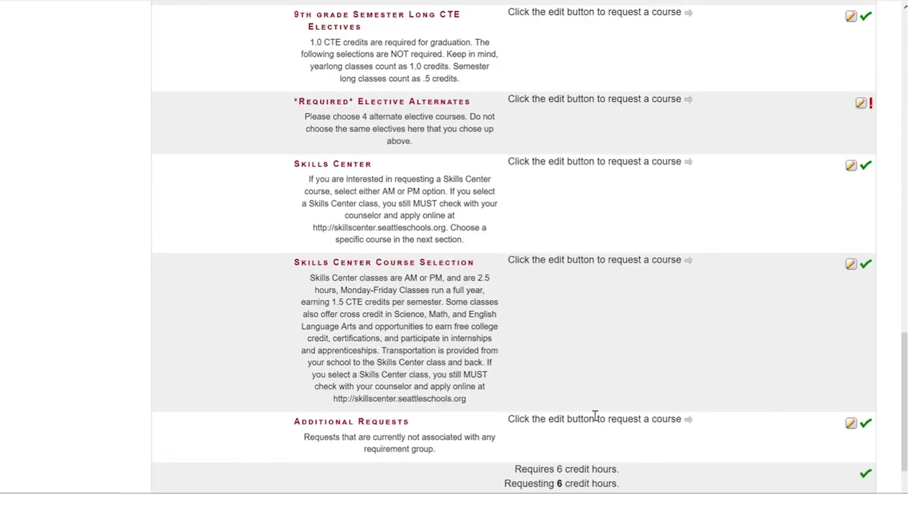
pyautogui.click(860, 105)
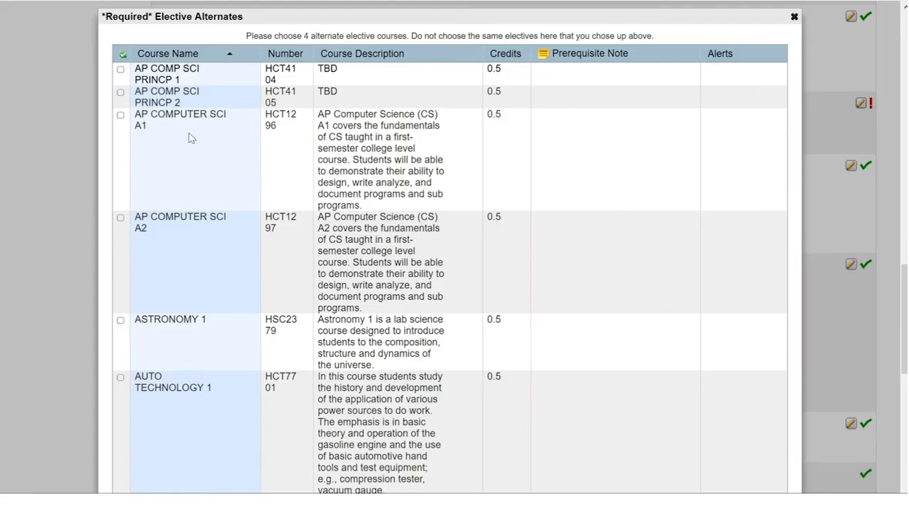
# Step: Page to page 3 of the alternates list and save French 1A and French 1B as alternates
pyautogui.scroll(-7, 189, 137)
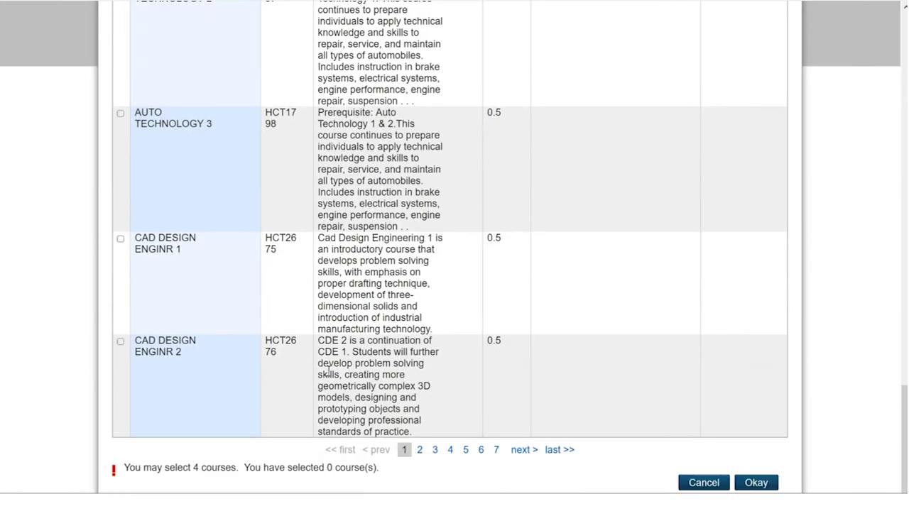
pyautogui.click(420, 450)
pyautogui.scroll(5, 395, 389)
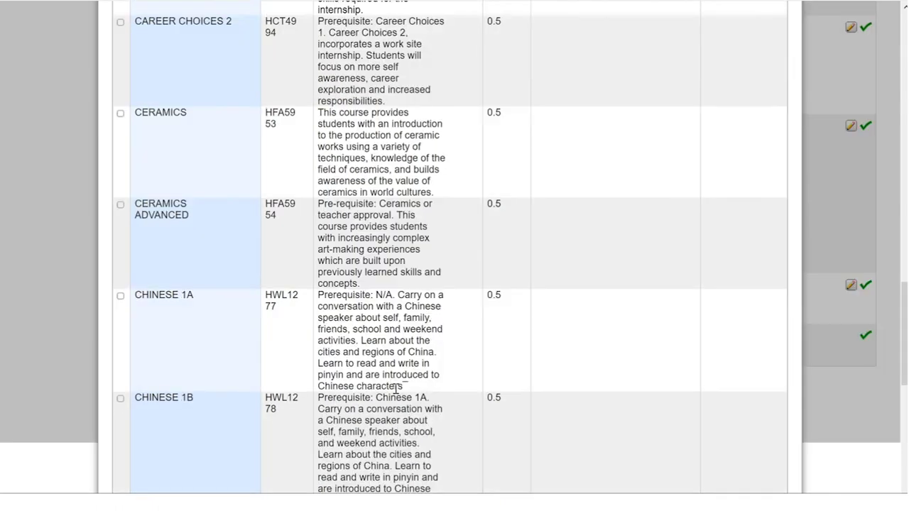
pyautogui.scroll(-5, 395, 387)
pyautogui.scroll(-3, 396, 389)
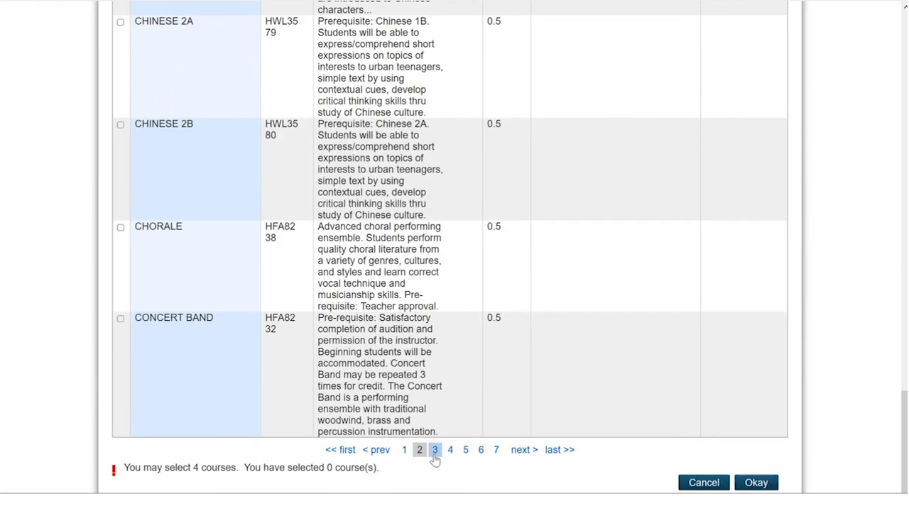
pyautogui.click(432, 391)
pyautogui.scroll(5, 319, 343)
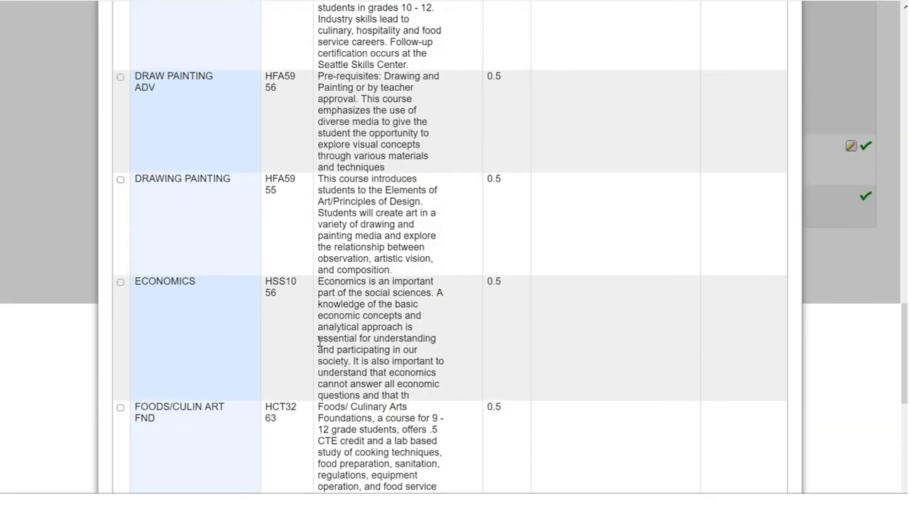
pyautogui.scroll(-5, 319, 343)
pyautogui.scroll(-3, 319, 343)
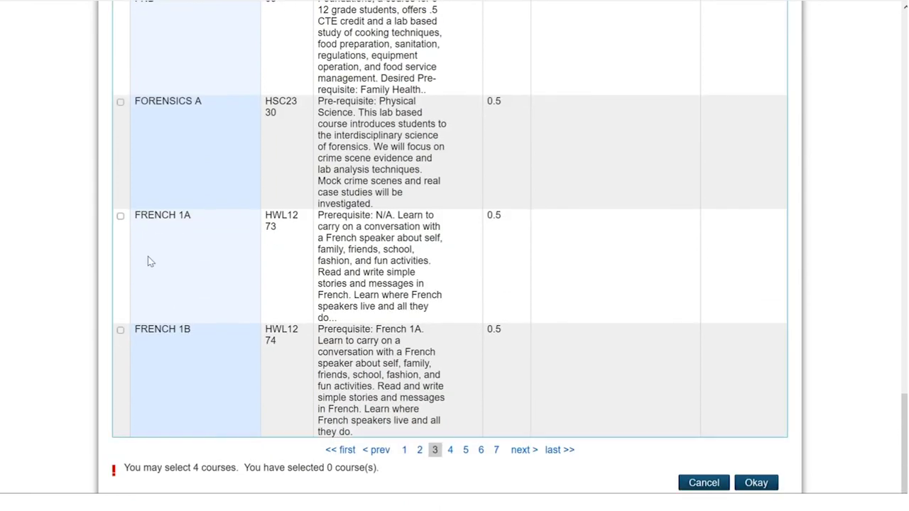
pyautogui.click(170, 273)
pyautogui.click(219, 385)
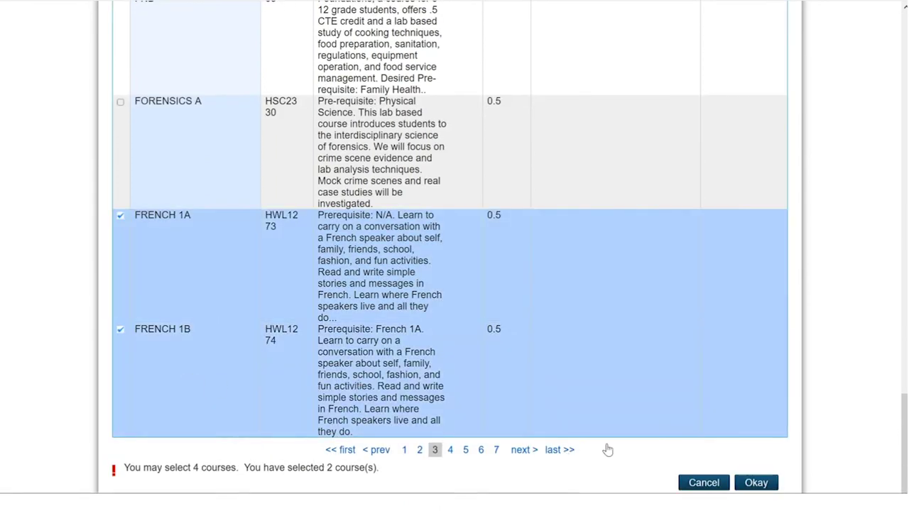
pyautogui.click(755, 485)
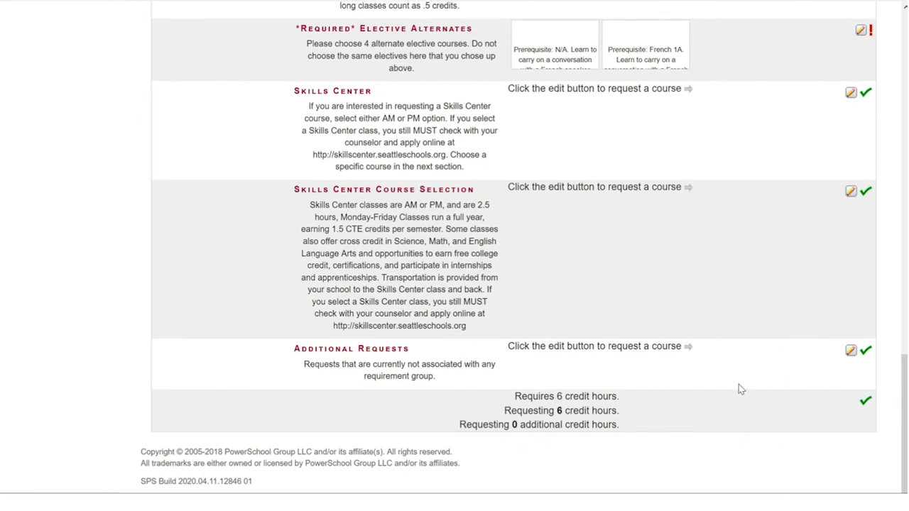
# Step: Add Piano Lab 1 and Piano Lab 2 from page 5 as the final two alternates
pyautogui.scroll(1, 738, 384)
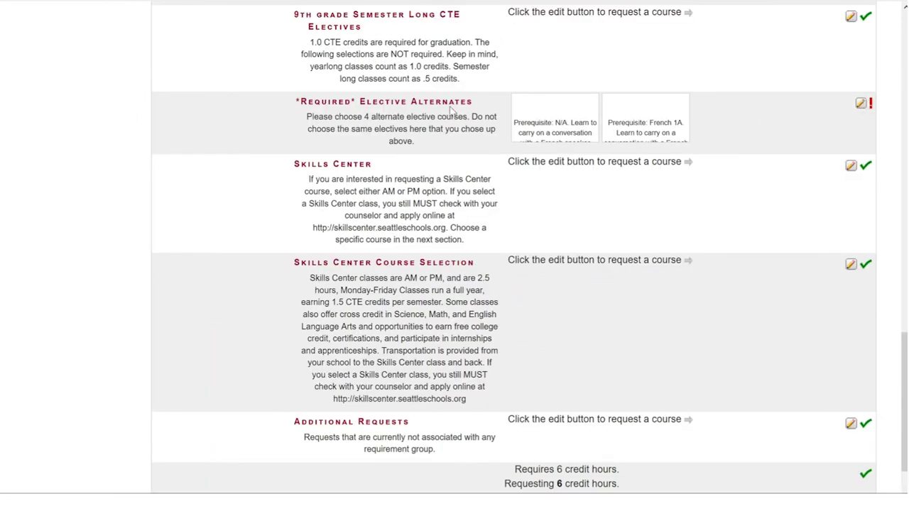
pyautogui.moveTo(361, 119); pyautogui.dragTo(470, 117)
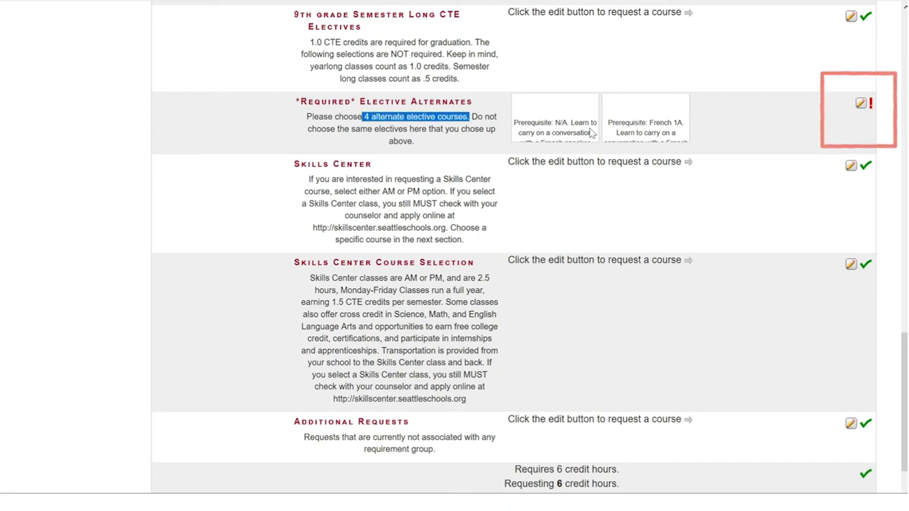
pyautogui.click(860, 104)
pyautogui.scroll(-12, 409, 204)
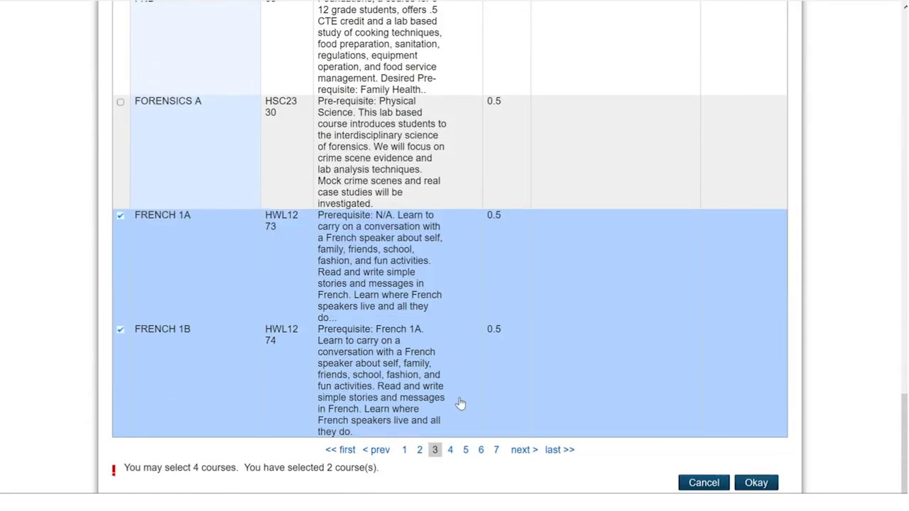
pyautogui.click(449, 449)
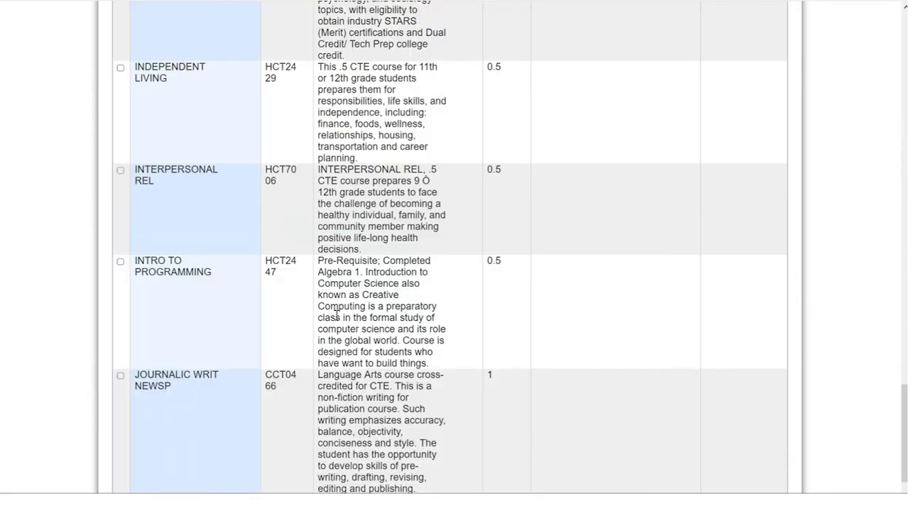
pyautogui.scroll(10, 308, 305)
pyautogui.scroll(-10, 306, 305)
pyautogui.click(465, 449)
pyautogui.click(211, 287)
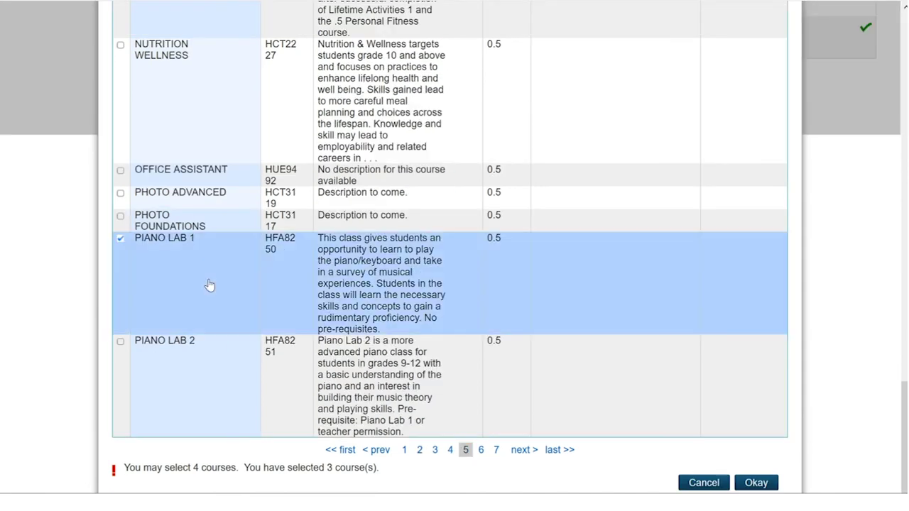
pyautogui.click(212, 395)
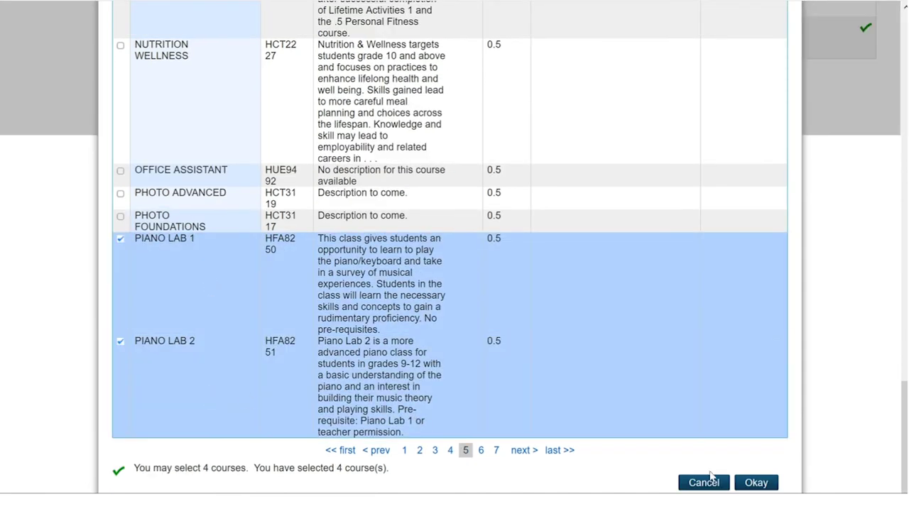
pyautogui.click(755, 482)
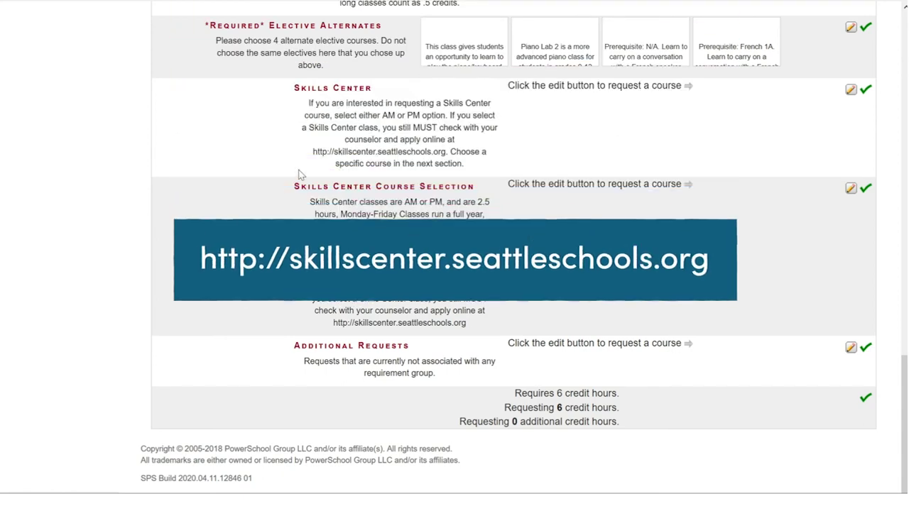
# Step: Highlight the Skills Center web address on the registration page, then clear the selection
pyautogui.moveTo(313, 152); pyautogui.dragTo(447, 157)
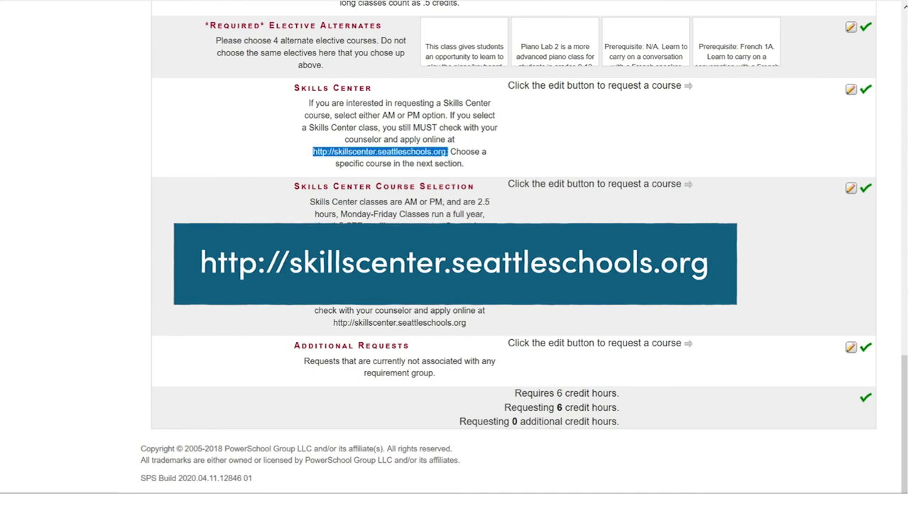
pyautogui.click(560, 282)
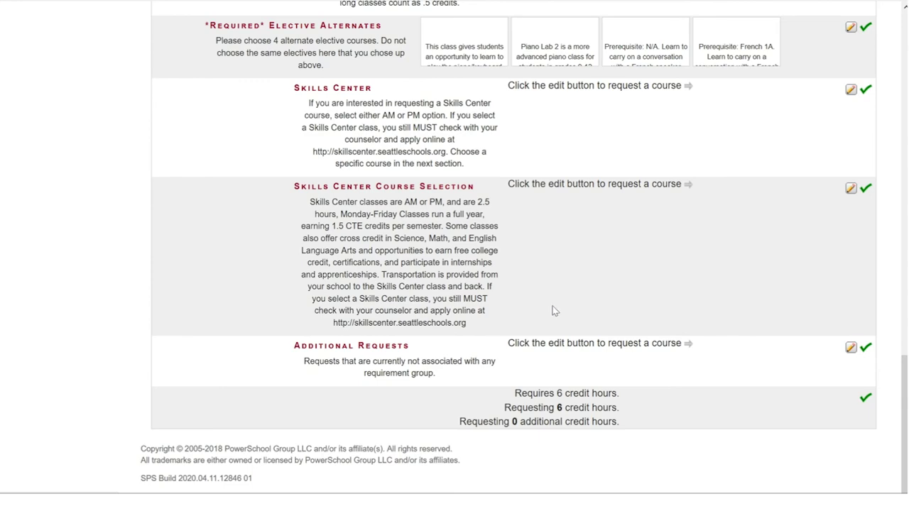
pyautogui.scroll(6, 693, 429)
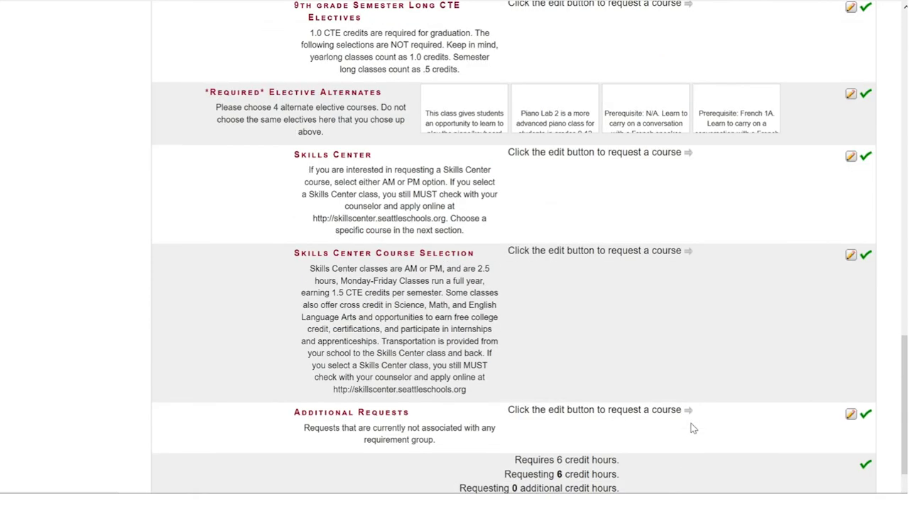
pyautogui.scroll(8, 693, 424)
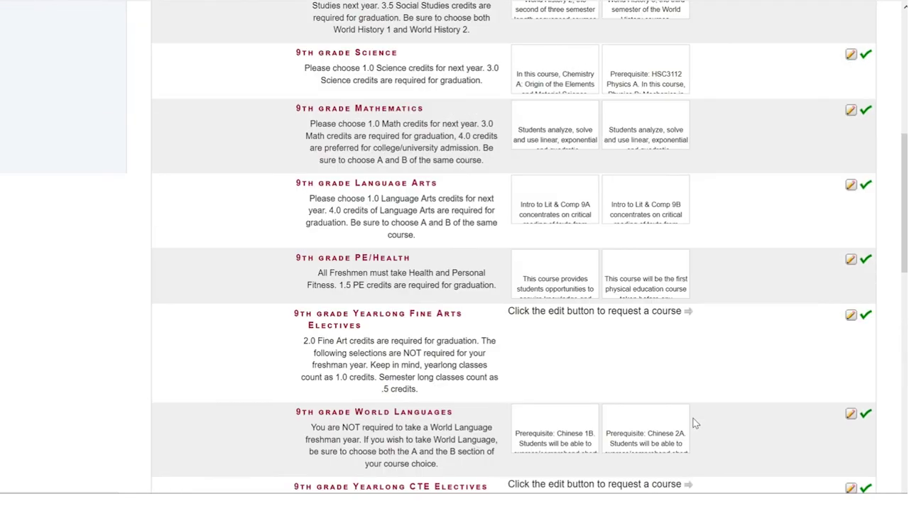
pyautogui.scroll(1, 695, 424)
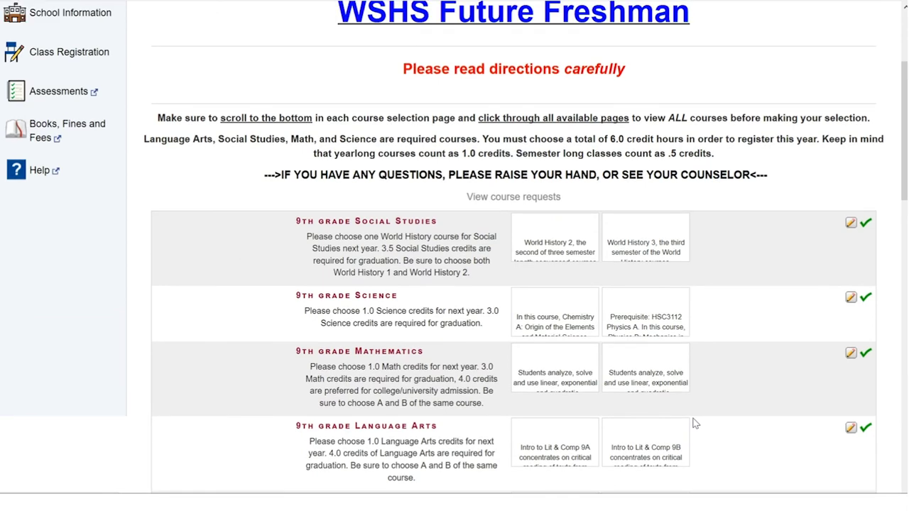
pyautogui.scroll(-13, 695, 424)
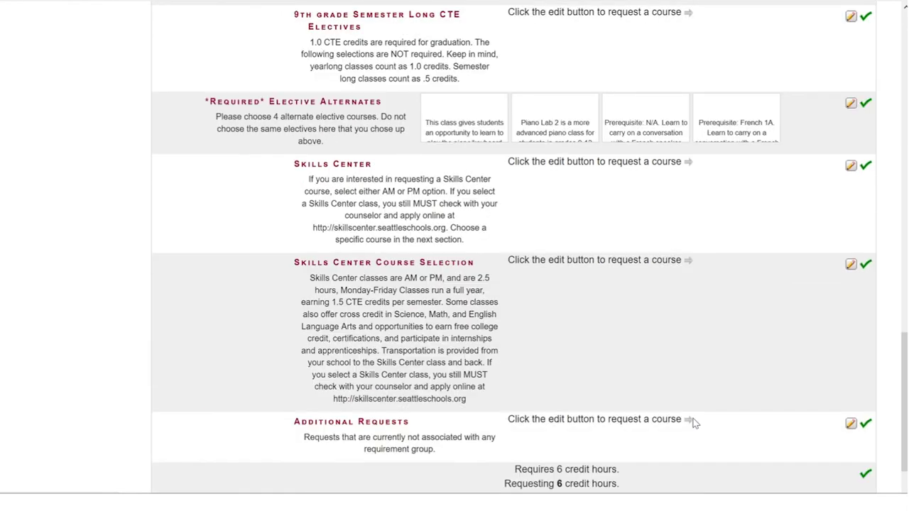
pyautogui.scroll(-1, 693, 422)
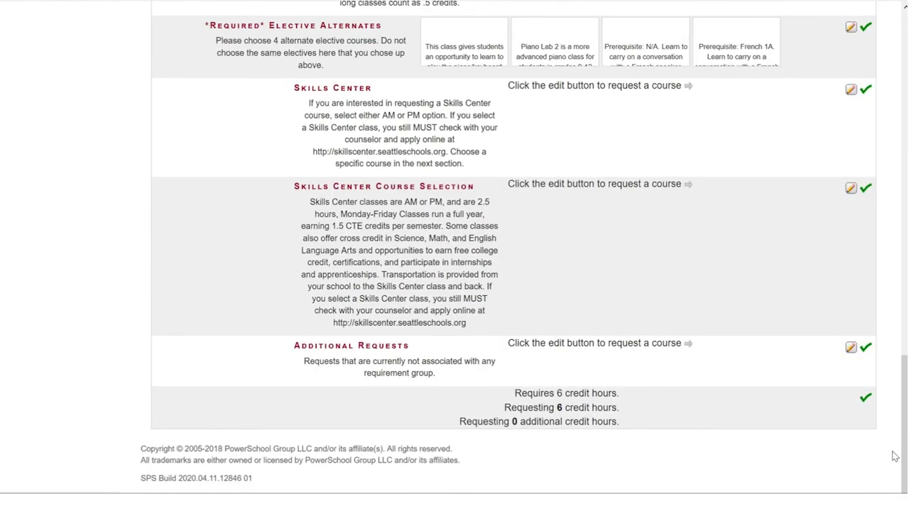